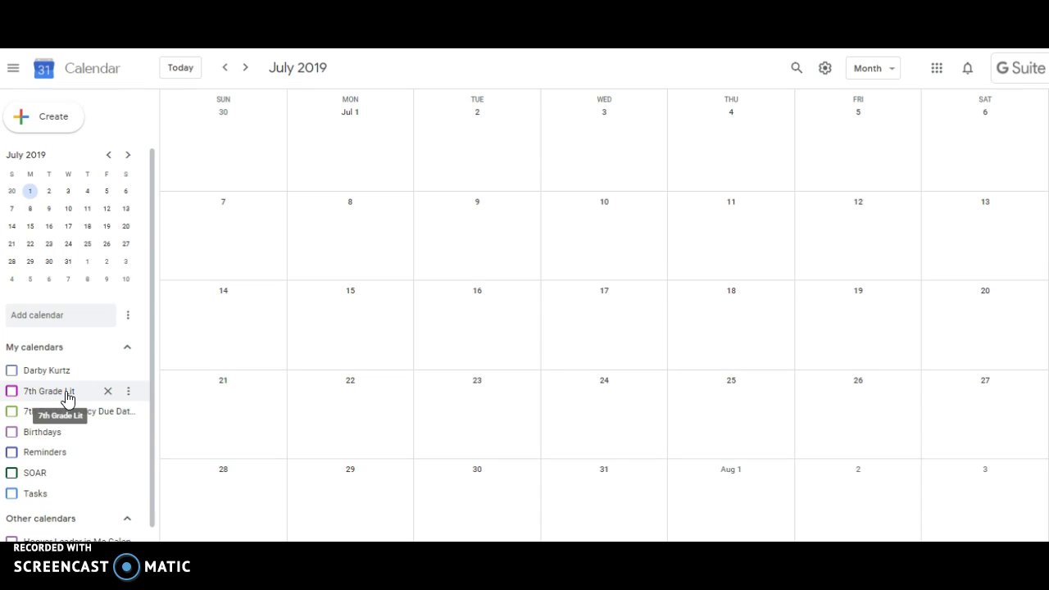
- Show the 7th Grade Literacy Due Dates calendar and go back to December 2018 in the month view
{"action": "left_click", "coordinate": [13, 418]}
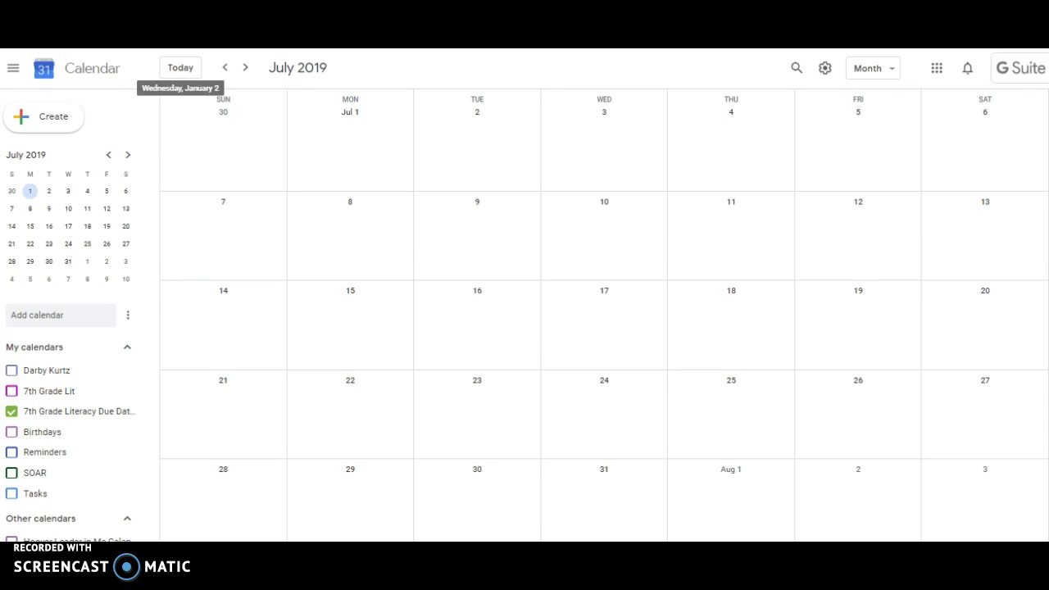
{"action": "left_click", "coordinate": [224, 67]}
{"action": "left_click", "coordinate": [223, 68]}
{"action": "left_click", "coordinate": [223, 69]}
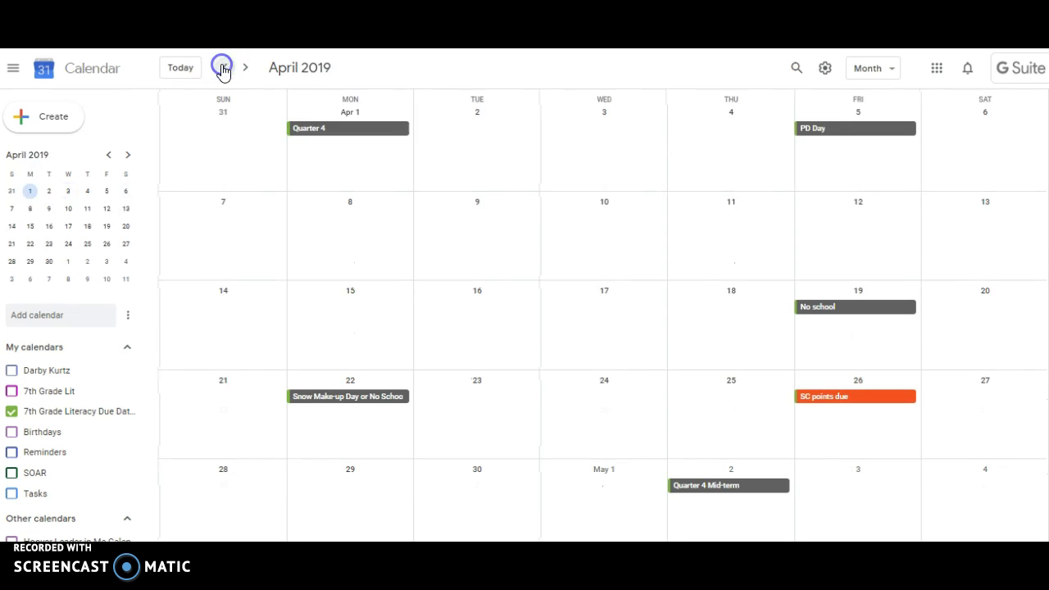
{"action": "left_click", "coordinate": [223, 68]}
{"action": "left_click", "coordinate": [223, 68]}
{"action": "left_click", "coordinate": [222, 68]}
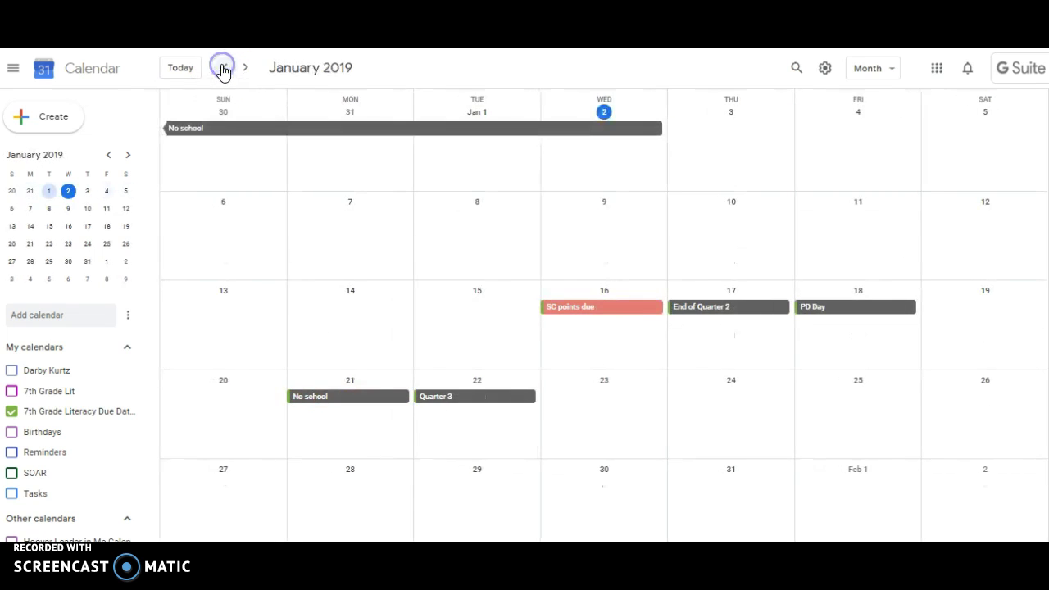
{"action": "left_click", "coordinate": [223, 68]}
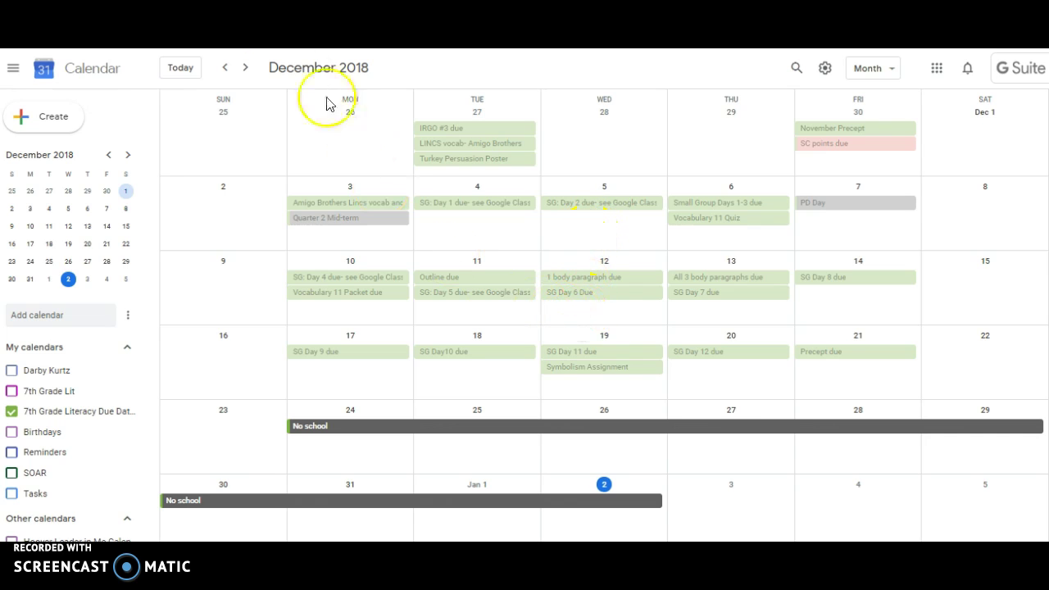
- Review the literacy due dates in January and February 2019, and return to January 2019
{"action": "left_click", "coordinate": [246, 68]}
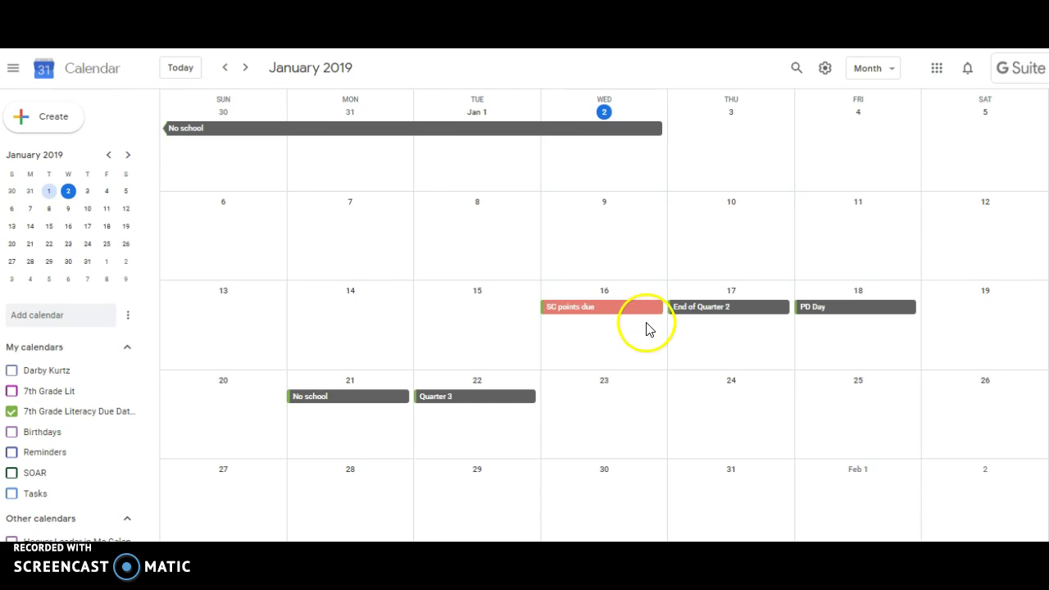
{"action": "left_click", "coordinate": [245, 70]}
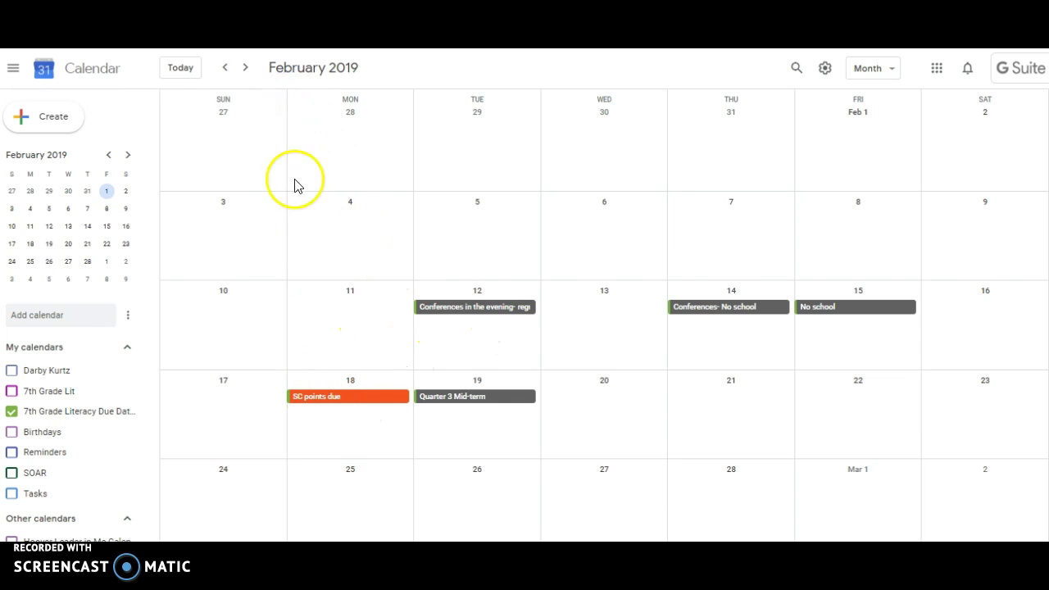
{"action": "left_click", "coordinate": [226, 68]}
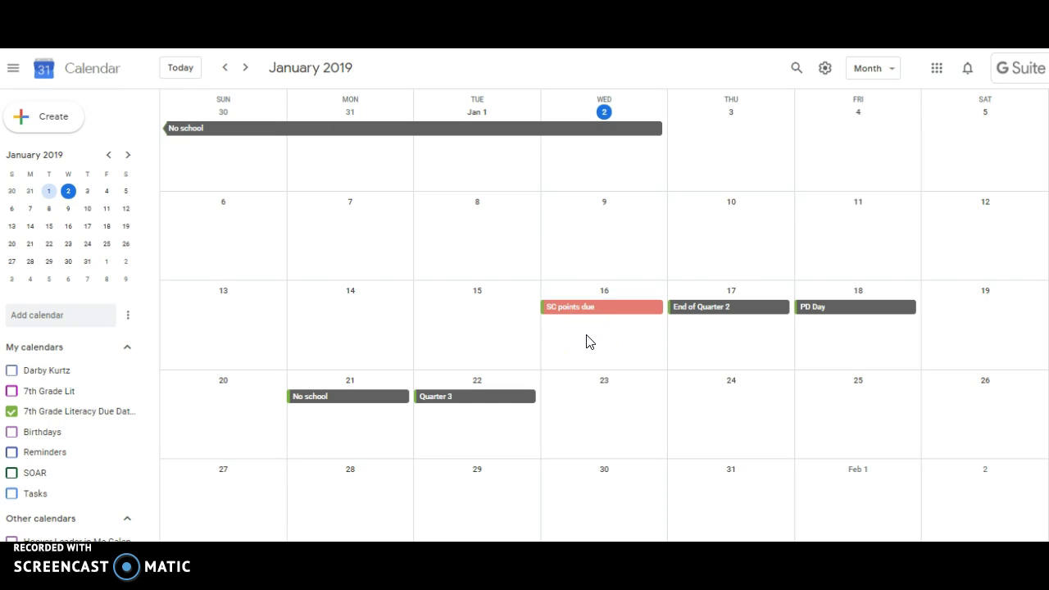
- Open the full details of the January 16 "SC points due" event, check its attachment, and close it unchanged
{"action": "left_click", "coordinate": [606, 318]}
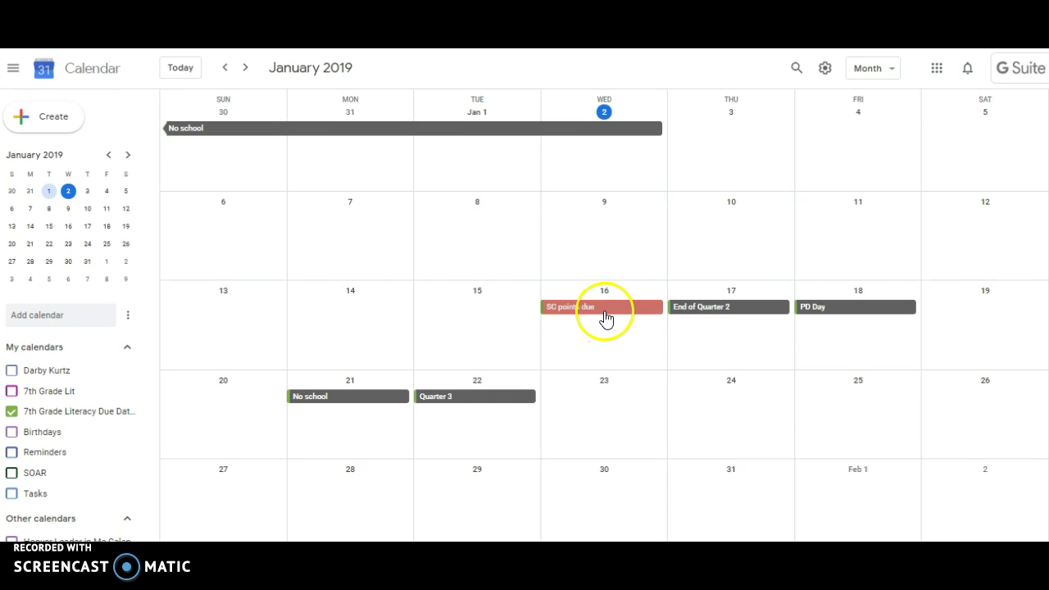
{"action": "left_click", "coordinate": [830, 318]}
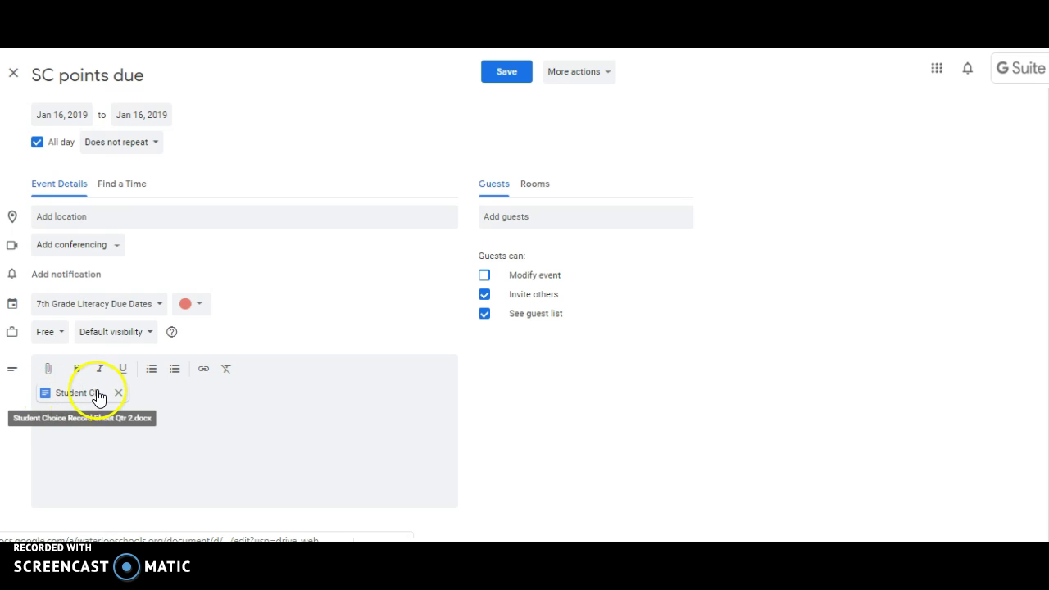
{"action": "left_click", "coordinate": [14, 76]}
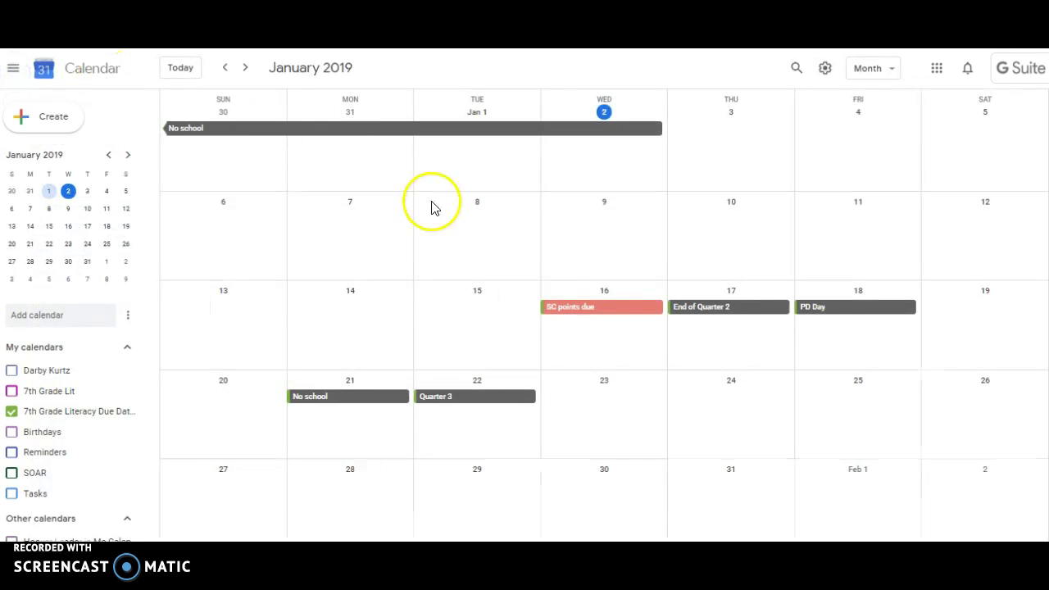
- Create and save an all-day event titled "Due Date" on January 8, 2019 in the 7th Grade Literacy Due Dates calendar
{"action": "left_click", "coordinate": [484, 231]}
{"action": "left_click", "coordinate": [487, 227]}
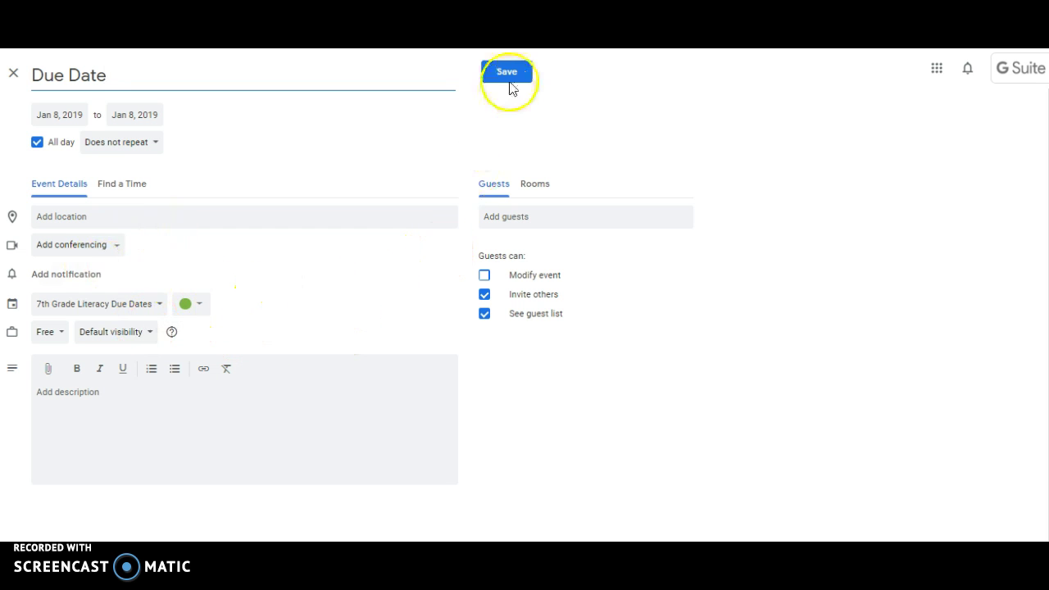
{"action": "left_click", "coordinate": [160, 305]}
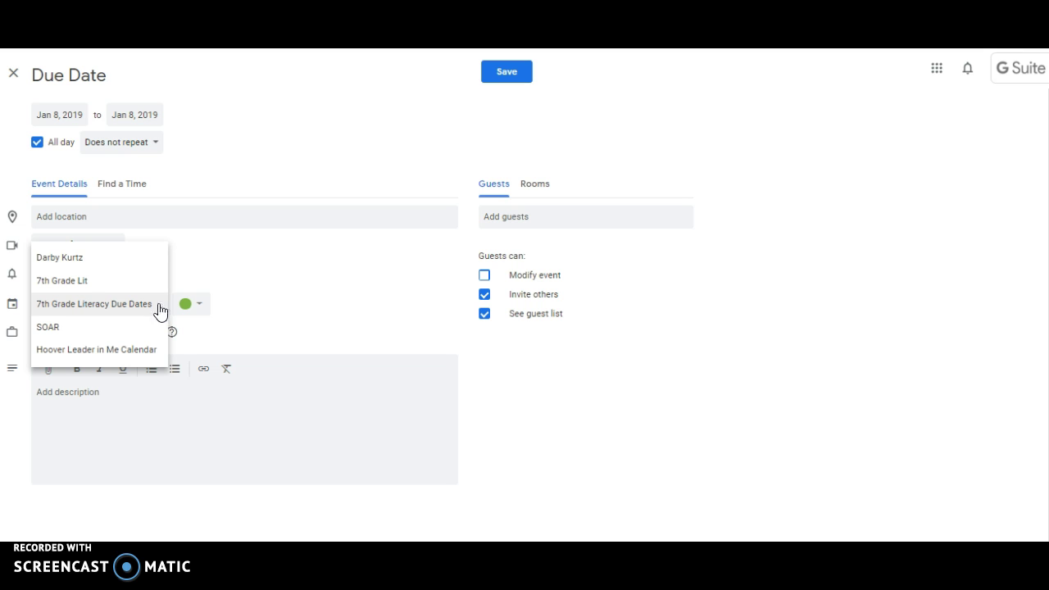
{"action": "left_click", "coordinate": [158, 307]}
{"action": "left_click", "coordinate": [508, 71]}
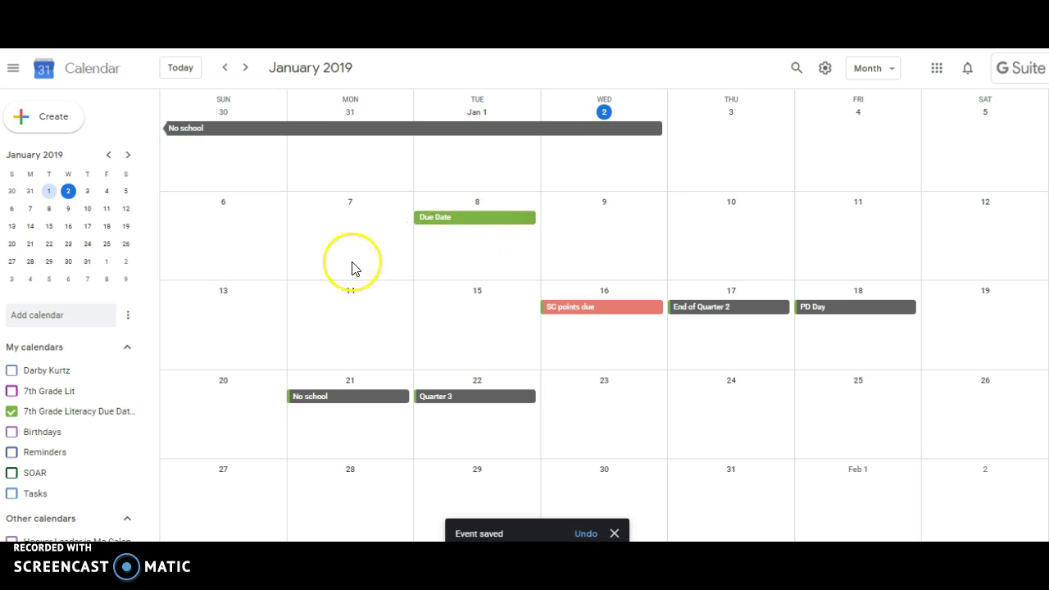
- Hide the literacy due dates, review the 7th Grade Lit calendar for January 2019 and December 2018, and hide it again
{"action": "left_click", "coordinate": [12, 411]}
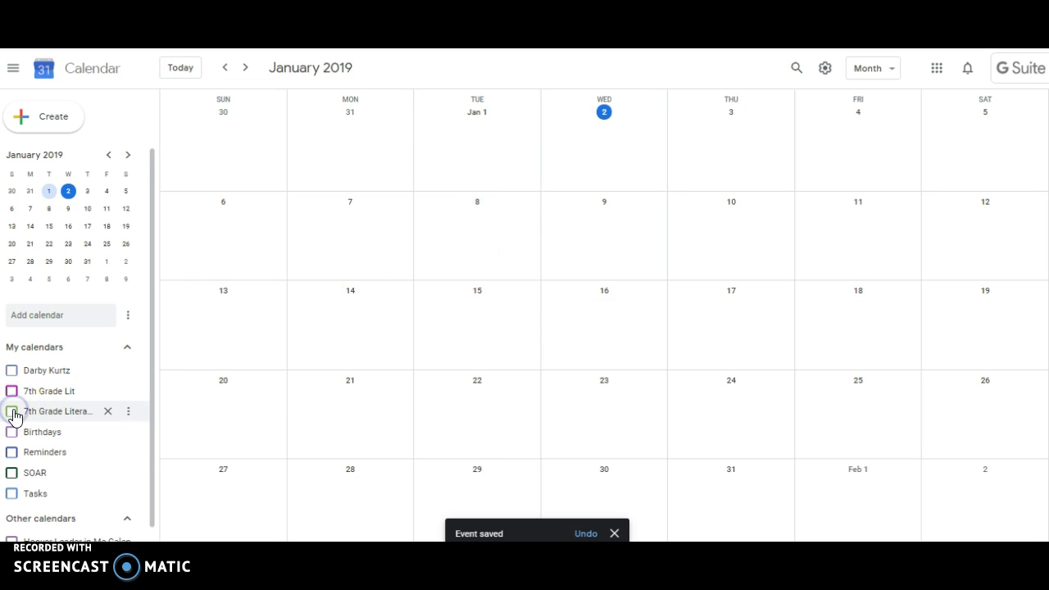
{"action": "left_click", "coordinate": [12, 392]}
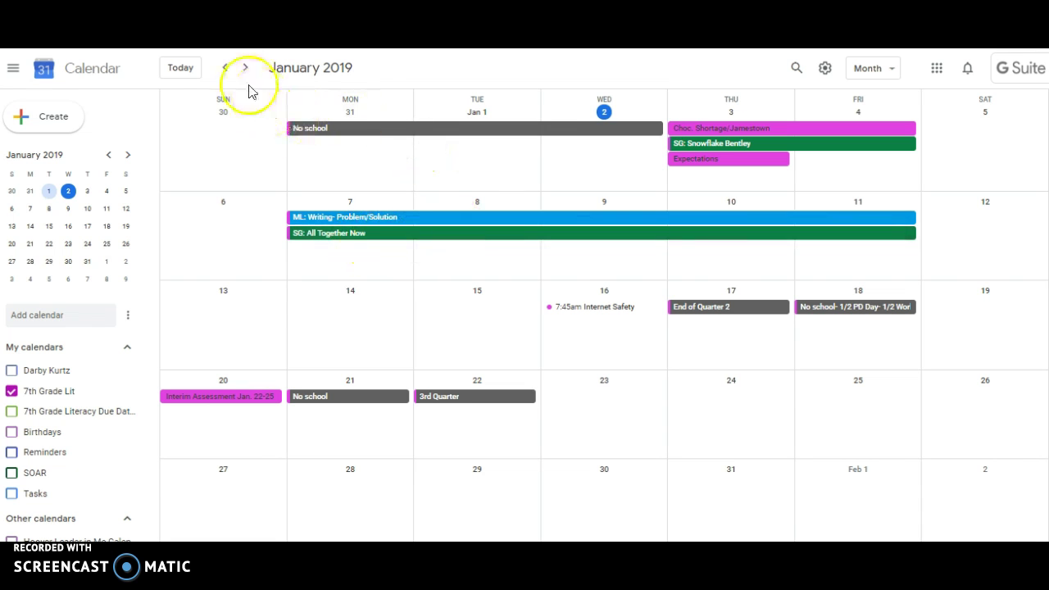
{"action": "left_click", "coordinate": [226, 69]}
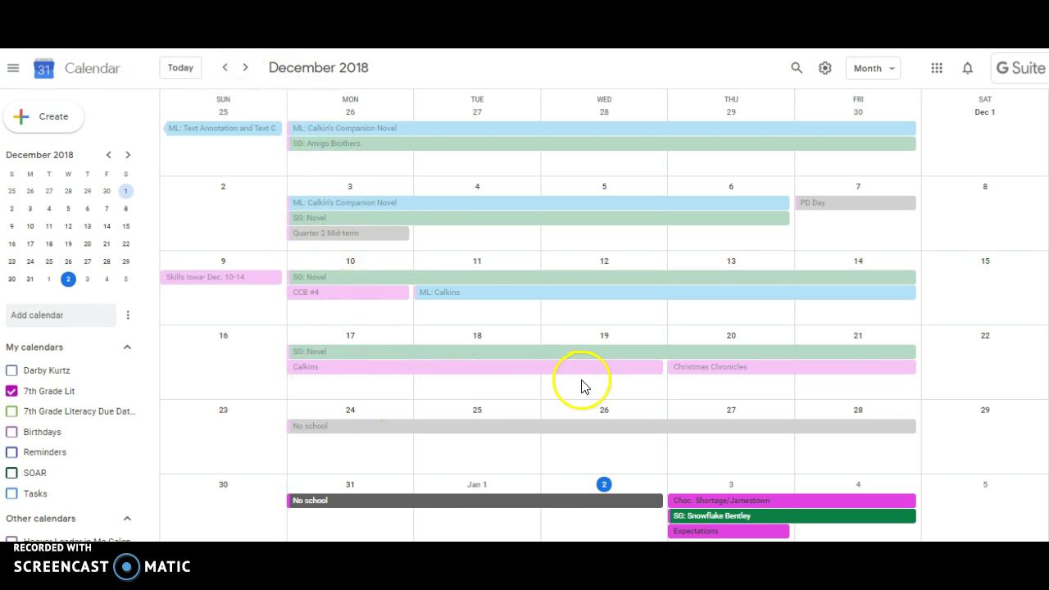
{"action": "left_click", "coordinate": [246, 67]}
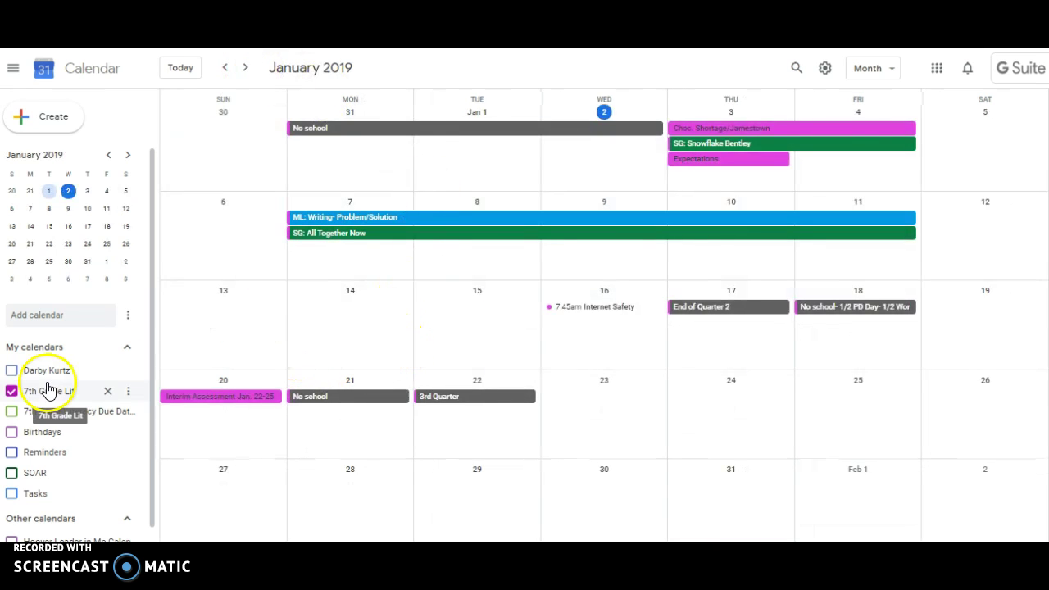
{"action": "left_click", "coordinate": [15, 393]}
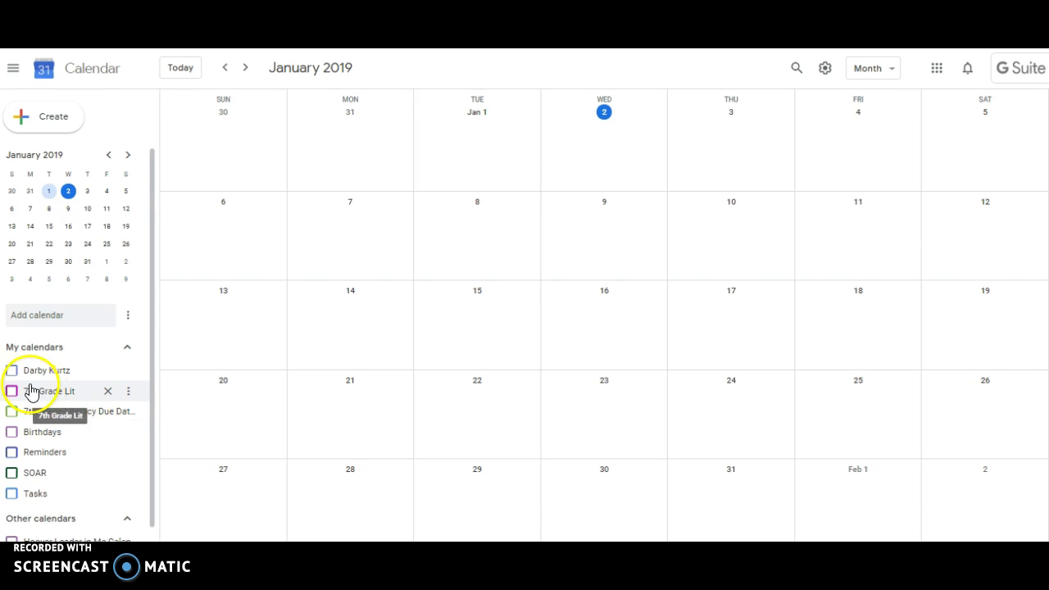
- Create a new calendar named "Practice" with the default time zone
{"action": "left_click", "coordinate": [127, 318]}
{"action": "left_click", "coordinate": [130, 323]}
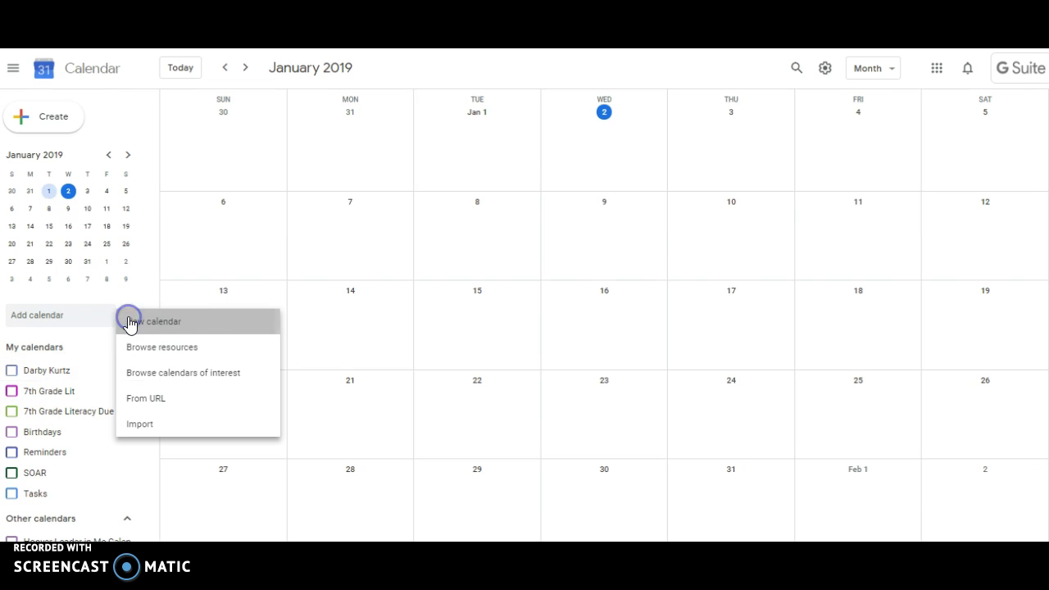
{"action": "left_click", "coordinate": [288, 149]}
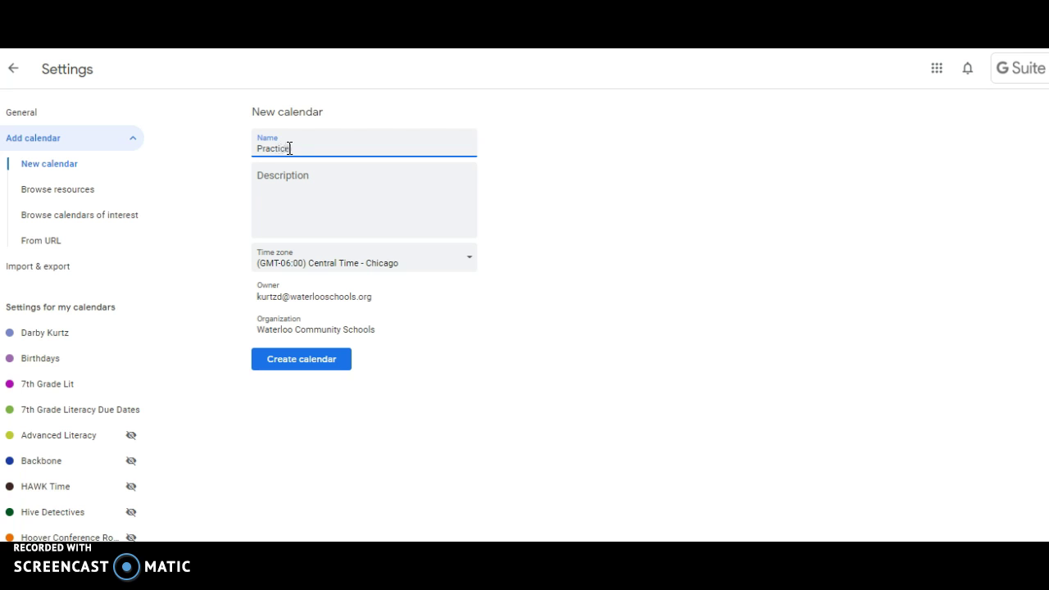
{"action": "left_click", "coordinate": [313, 365]}
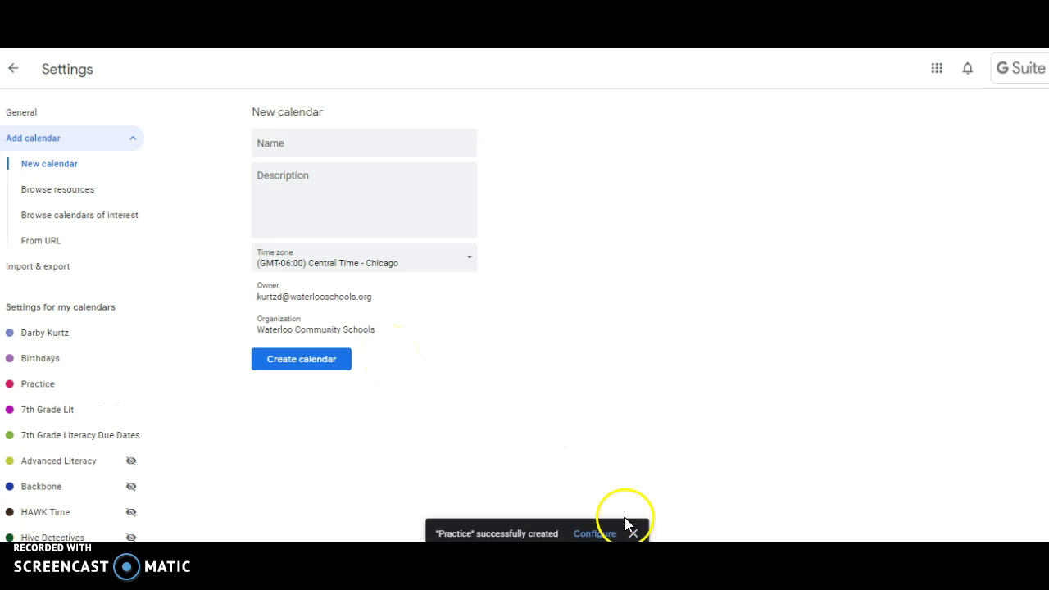
- Examine the Practice calendar's settings, including access permissions, sharing, notifications, integration addresses, and removal options
{"action": "left_click", "coordinate": [602, 534]}
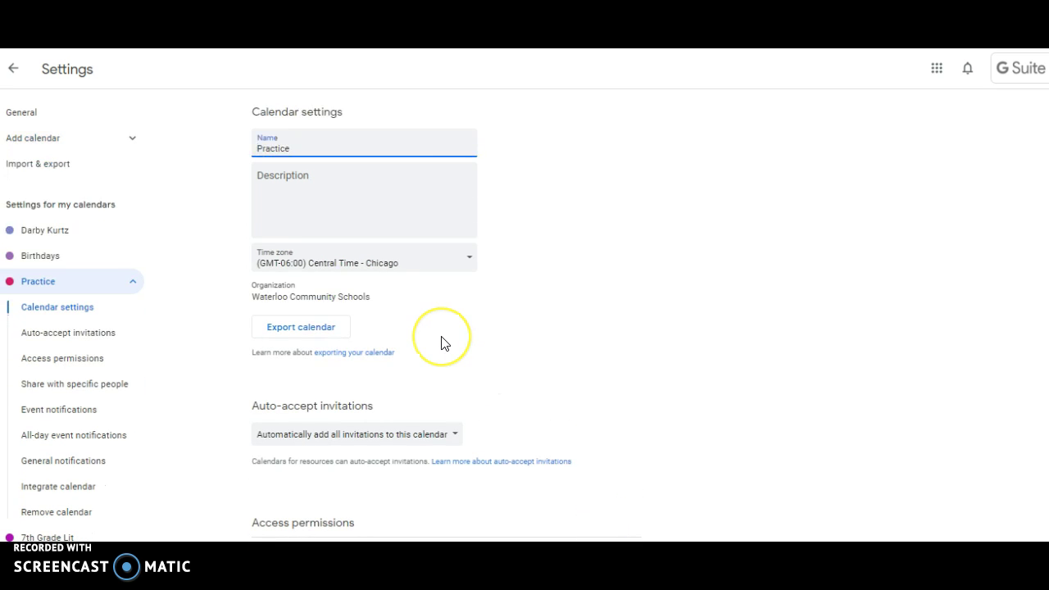
{"action": "scroll", "coordinate": [440, 343], "scroll_direction": "down", "scroll_amount": 3}
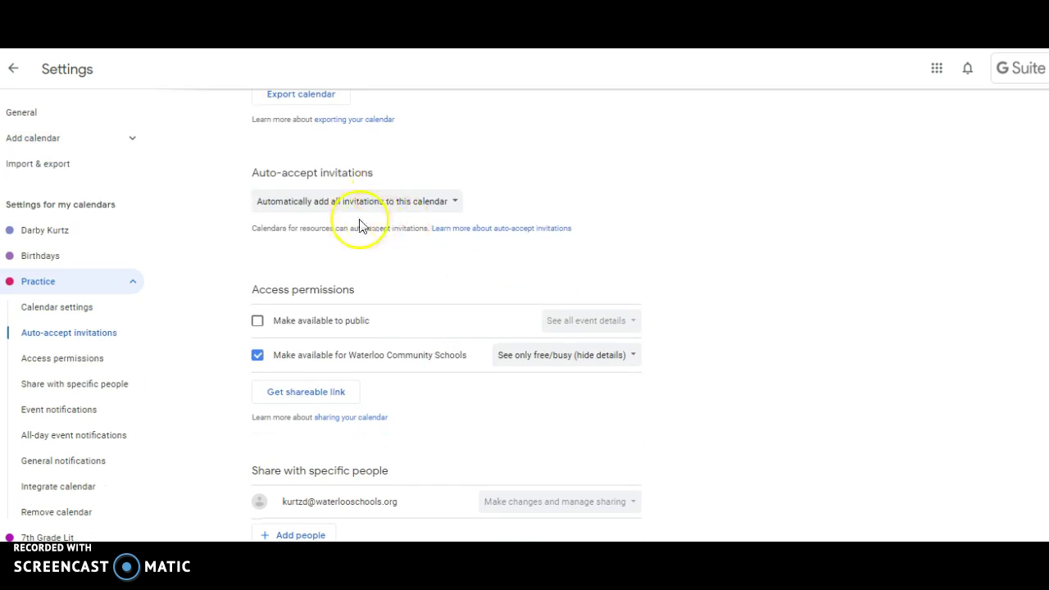
{"action": "scroll", "coordinate": [437, 274], "scroll_direction": "down", "scroll_amount": 2}
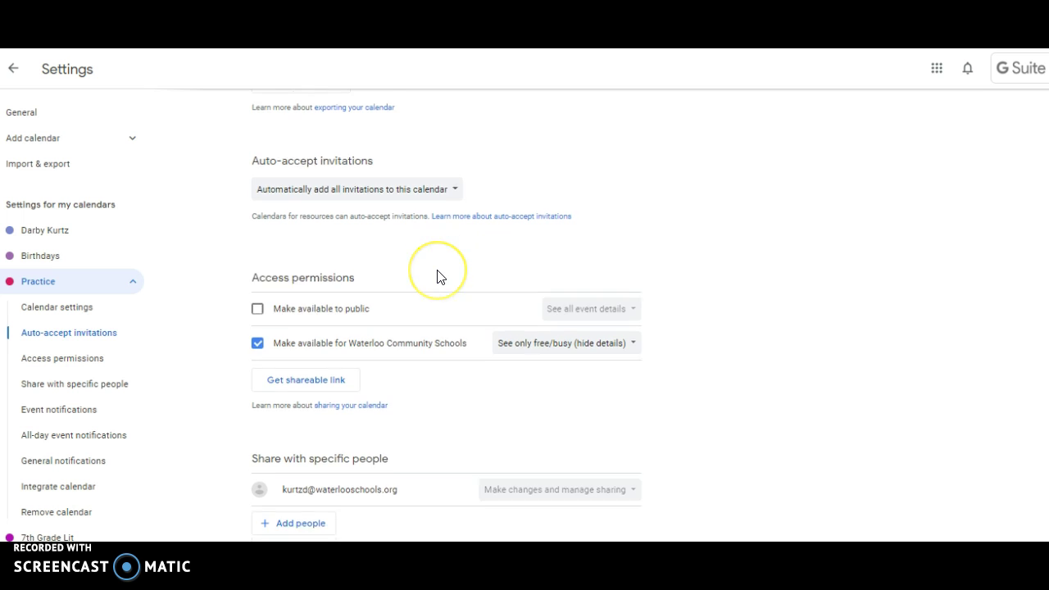
{"action": "scroll", "coordinate": [437, 276], "scroll_direction": "up", "scroll_amount": 2}
{"action": "scroll", "coordinate": [437, 277], "scroll_direction": "down", "scroll_amount": 2}
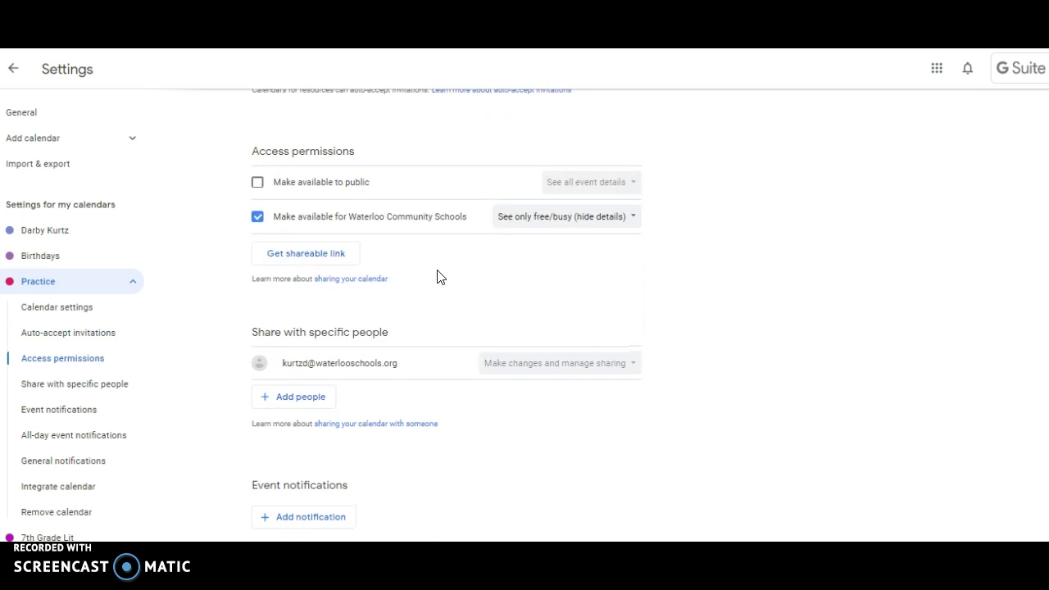
{"action": "scroll", "coordinate": [436, 276], "scroll_direction": "down", "scroll_amount": 1}
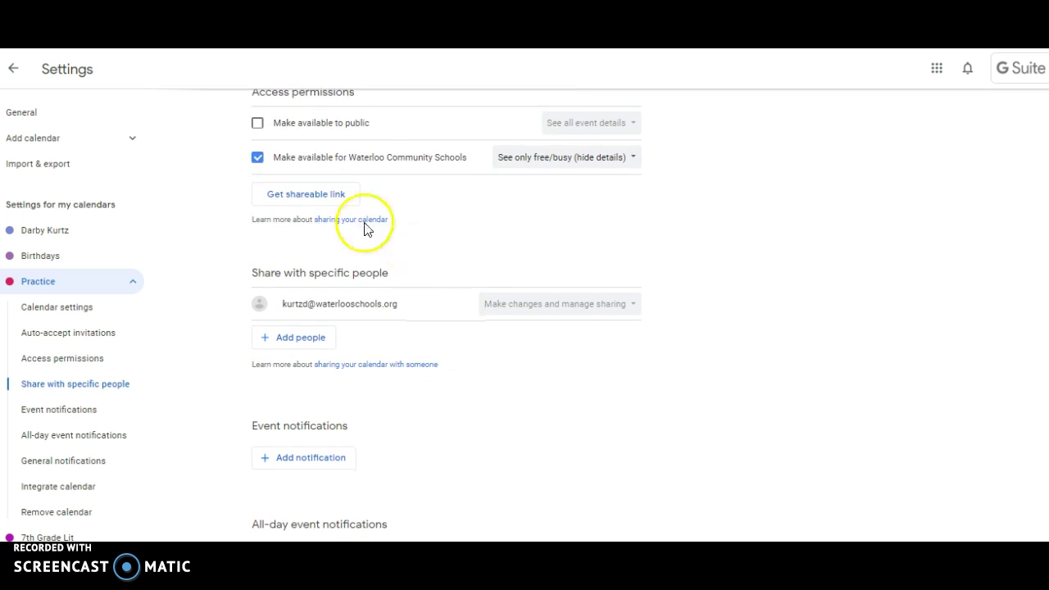
{"action": "scroll", "coordinate": [435, 227], "scroll_direction": "down", "scroll_amount": 2}
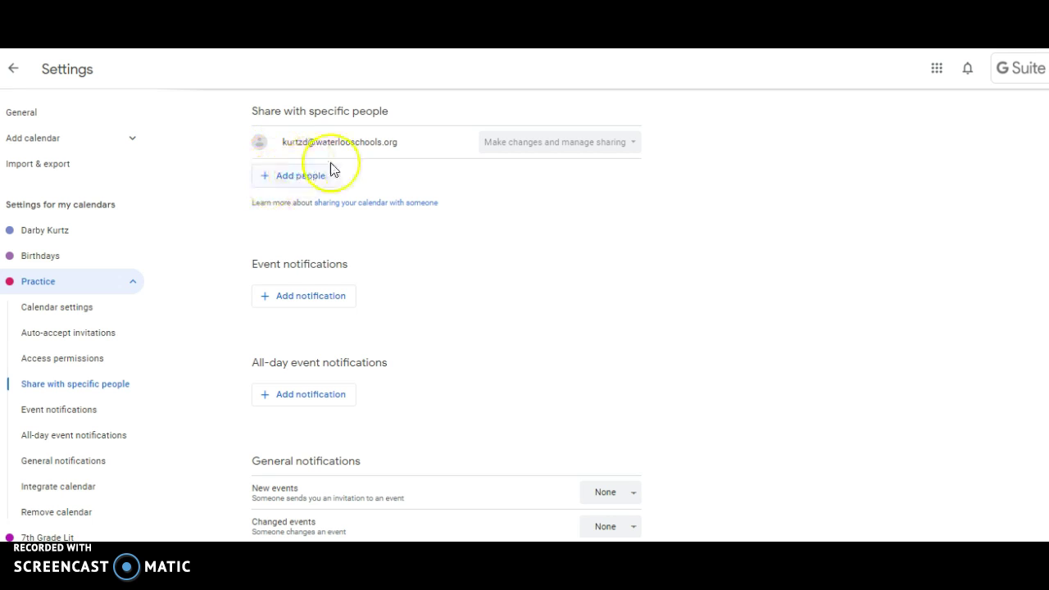
{"action": "scroll", "coordinate": [399, 296], "scroll_direction": "down", "scroll_amount": 1}
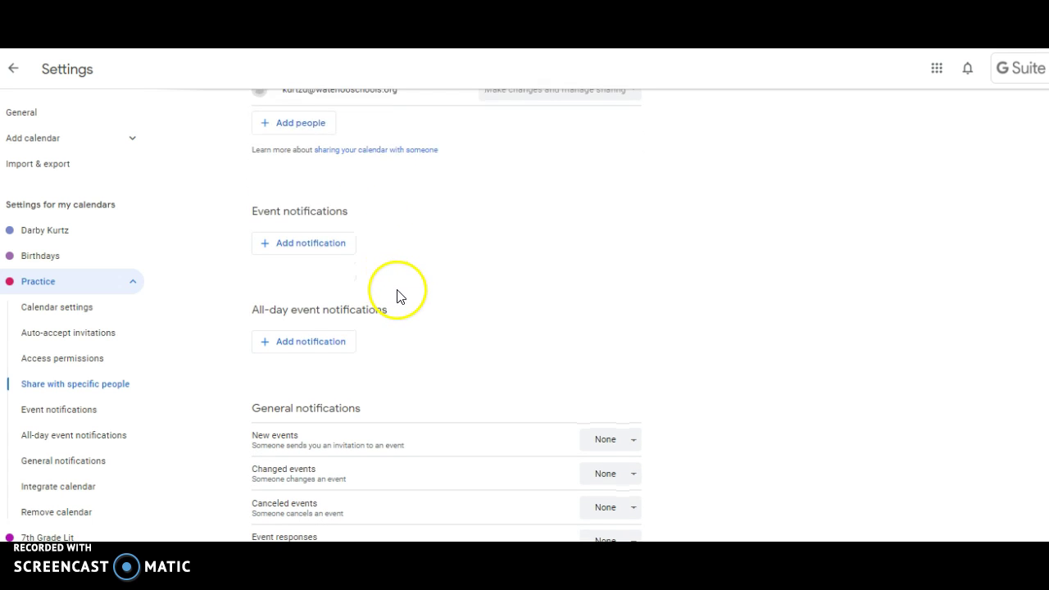
{"action": "scroll", "coordinate": [457, 327], "scroll_direction": "down", "scroll_amount": 3}
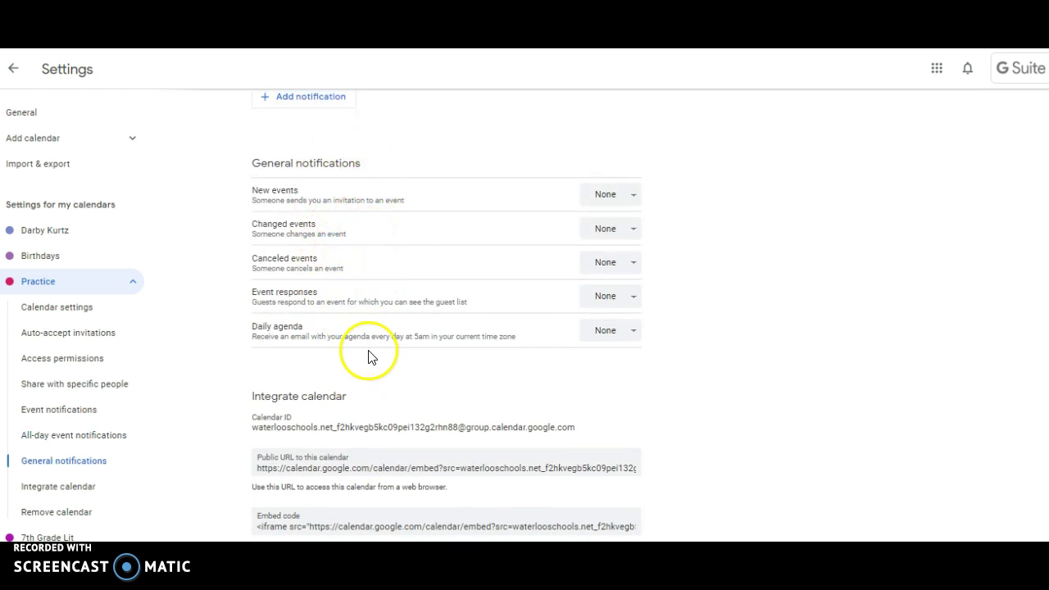
{"action": "scroll", "coordinate": [369, 359], "scroll_direction": "down", "scroll_amount": 3}
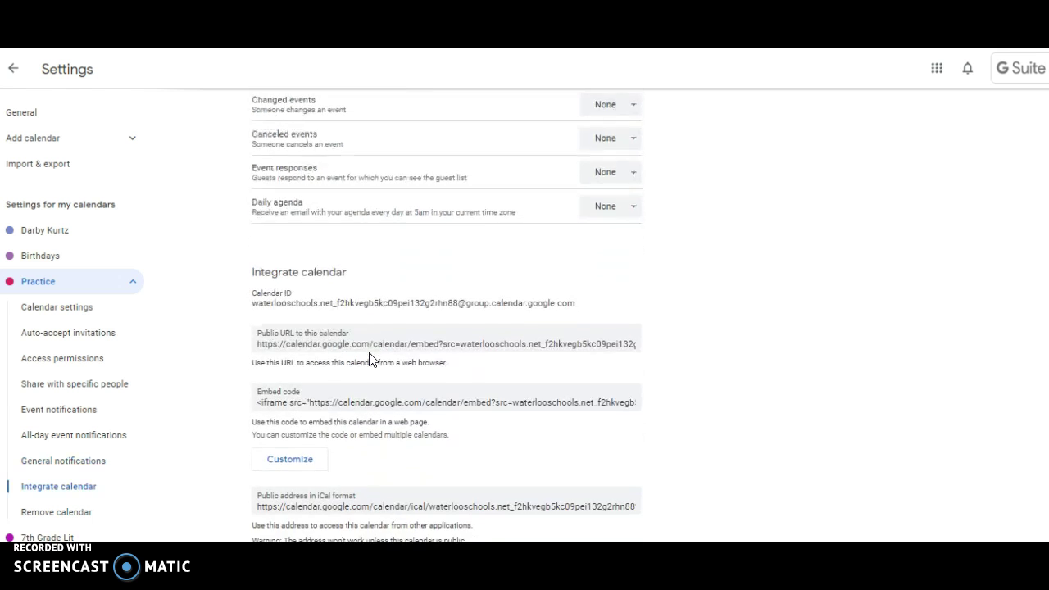
{"action": "scroll", "coordinate": [369, 359], "scroll_direction": "down", "scroll_amount": 1}
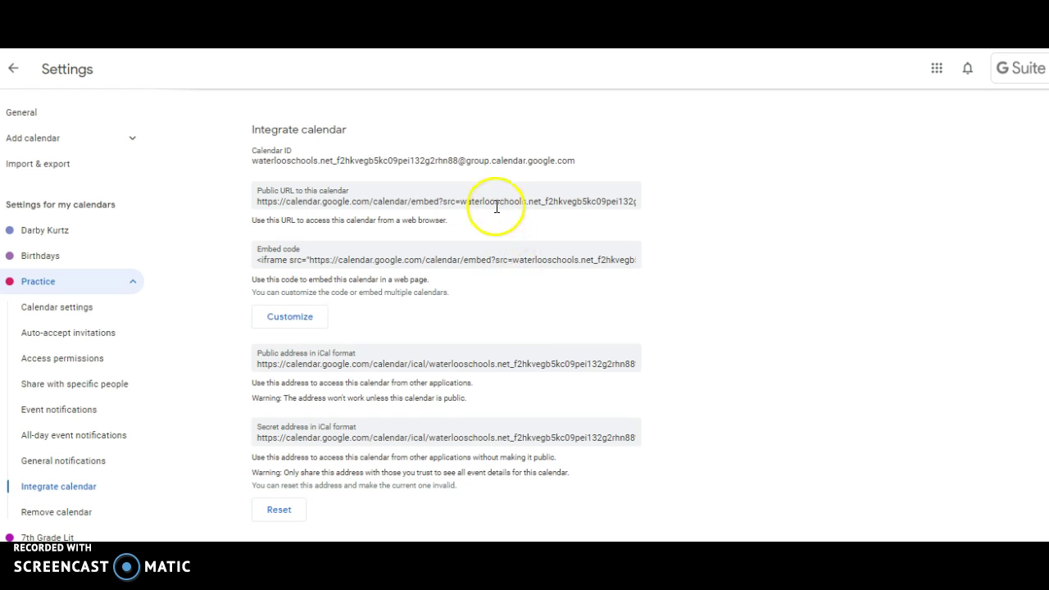
{"action": "scroll", "coordinate": [497, 322], "scroll_direction": "down", "scroll_amount": 2}
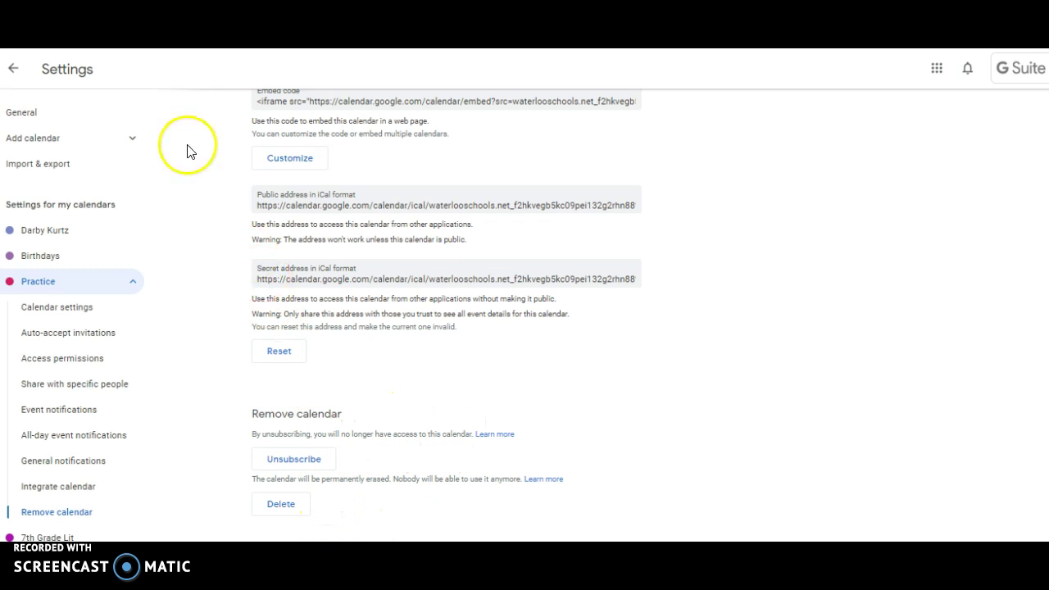
{"action": "scroll", "coordinate": [245, 216], "scroll_direction": "up", "scroll_amount": 2}
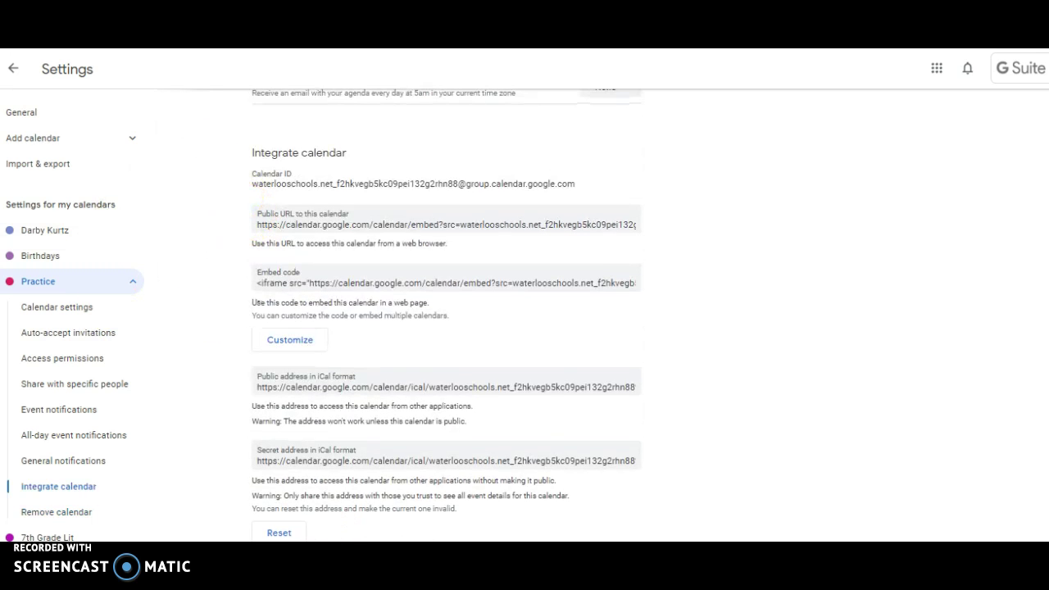
- Return to the month view and display the 7th Grade Lit calendar for December 2018
{"action": "left_click", "coordinate": [14, 70]}
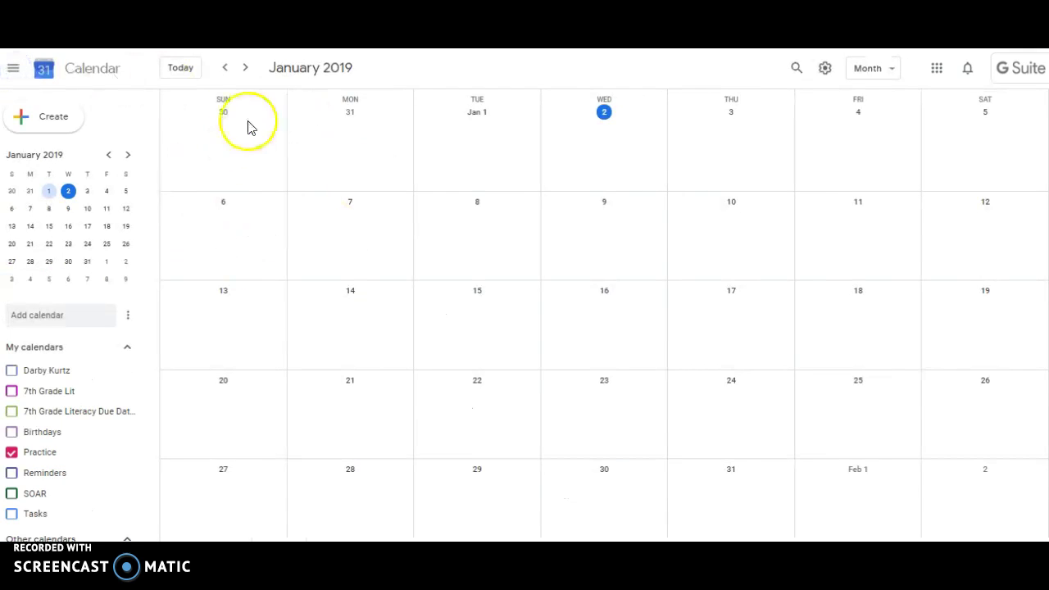
{"action": "left_click", "coordinate": [226, 72]}
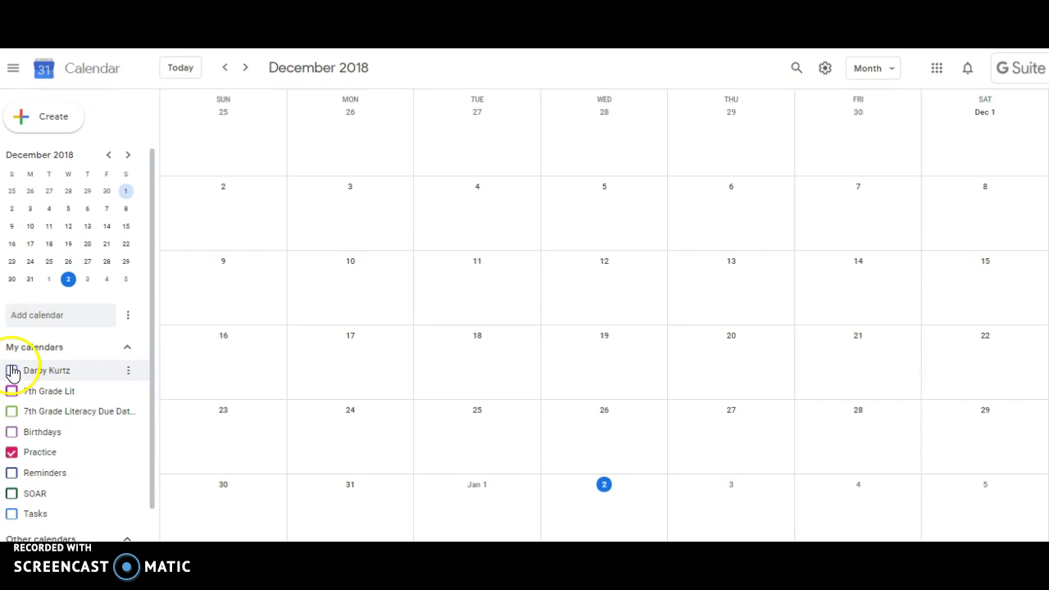
{"action": "left_click", "coordinate": [11, 391]}
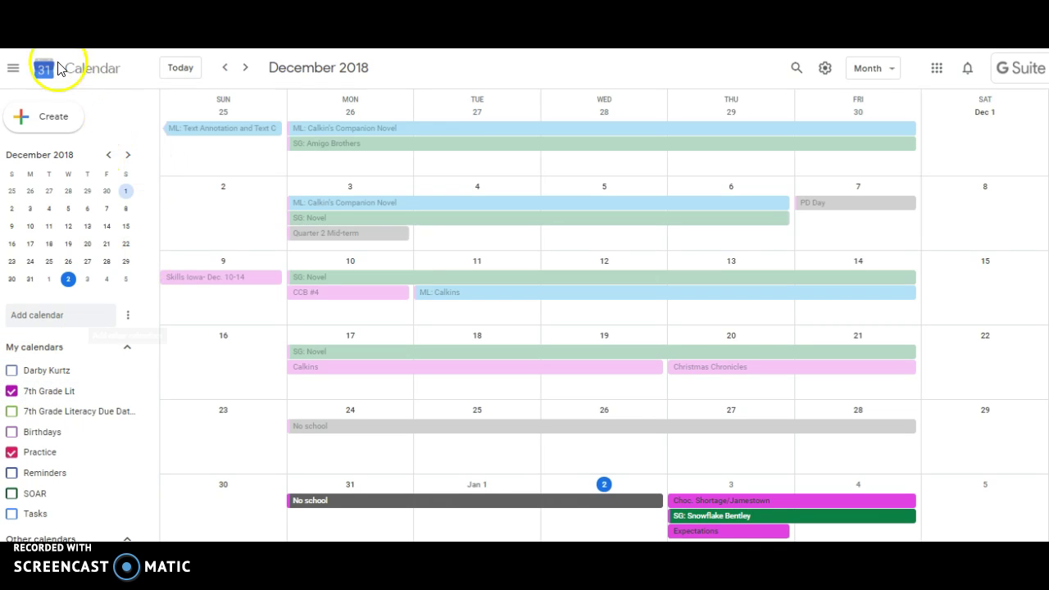